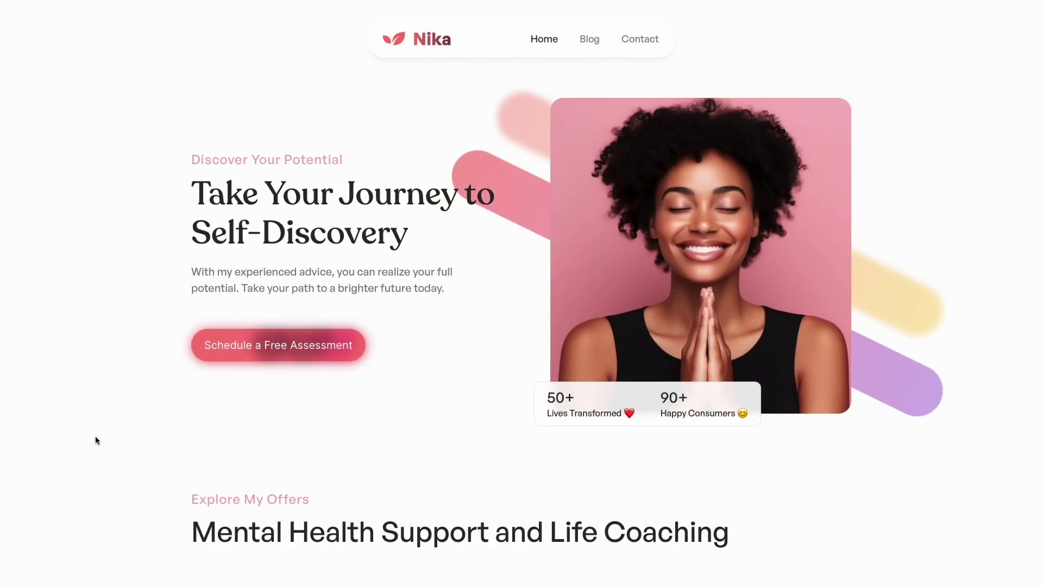
scroll(95, 440, "down", 6)
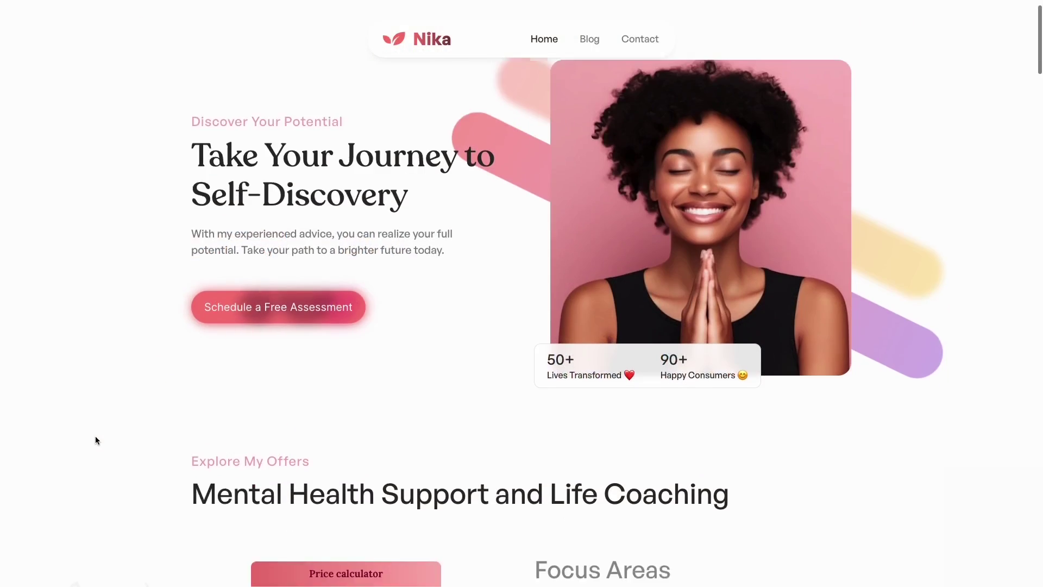
scroll(96, 440, "down", 1)
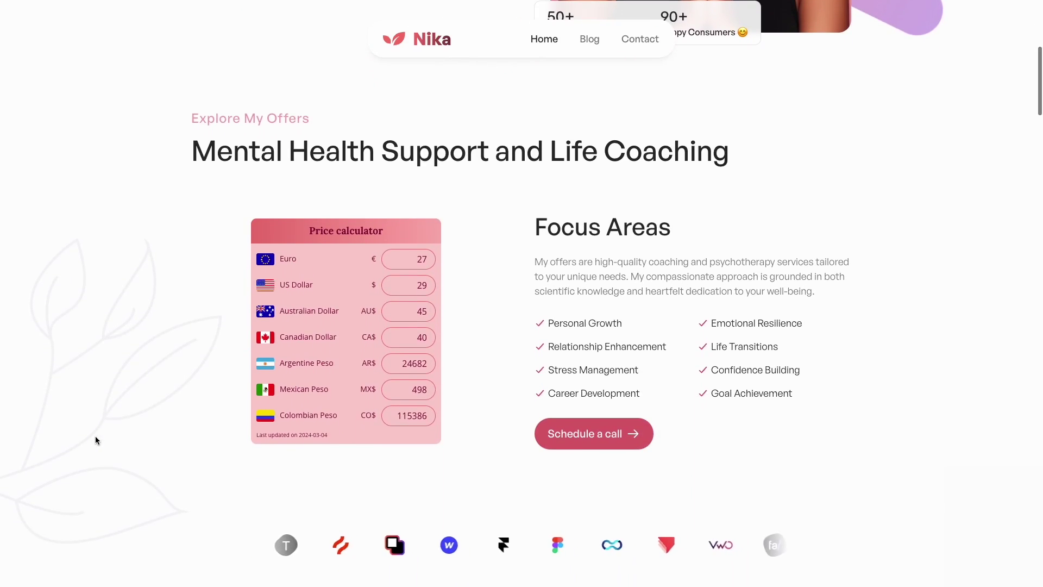
- Enter 50 euros in the Nika price calculator, then scroll on to the TaxFirm site's widget
double_click(422, 259)
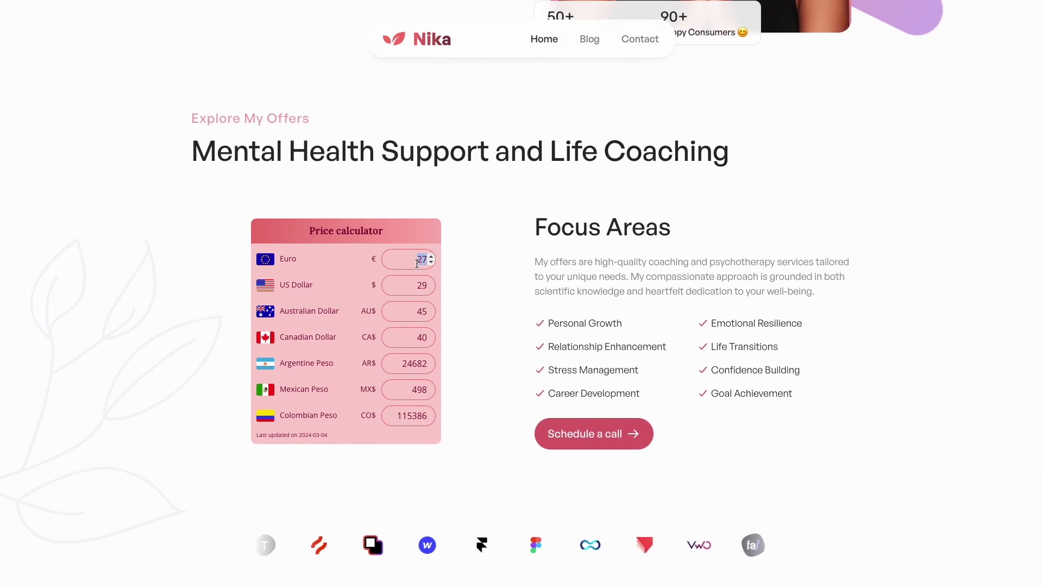
type("50")
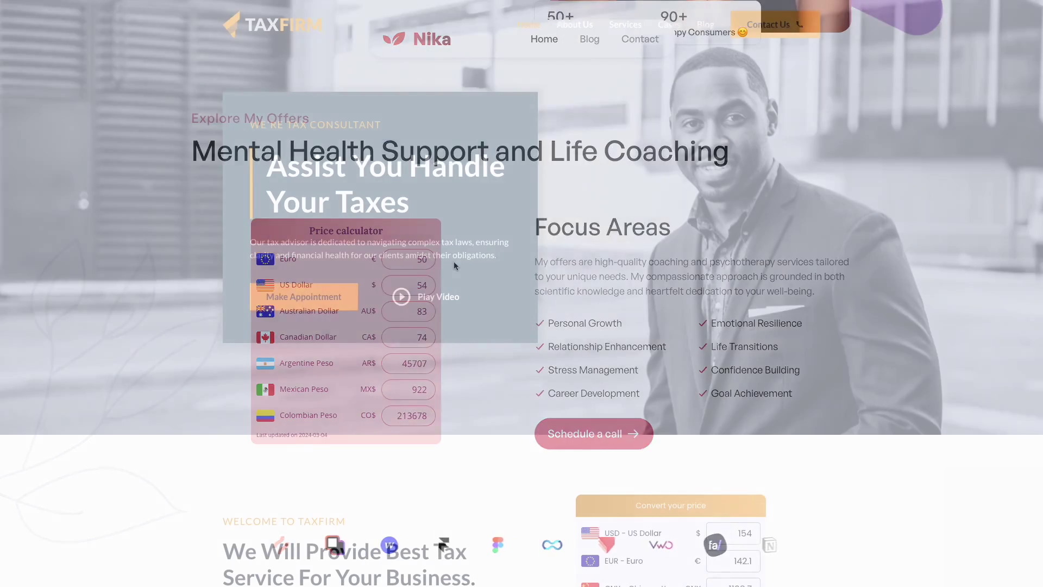
scroll(522, 293, "down", 3)
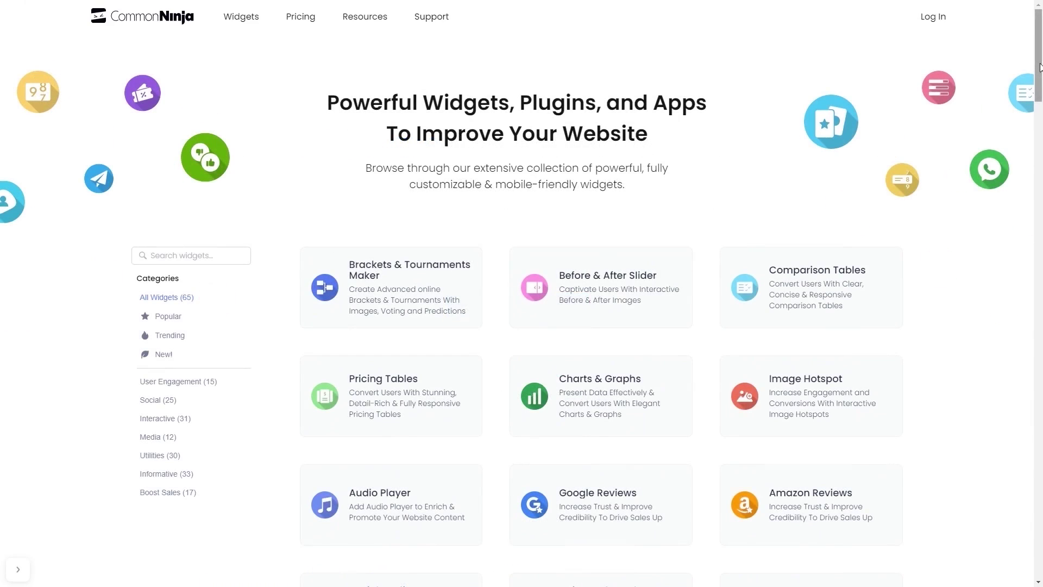
- Find Currency Converter in the widget catalogue and create a new converter, My Converter
scroll(1040, 72, "down", 1)
left_click_drag(1040, 72, 1040, 387)
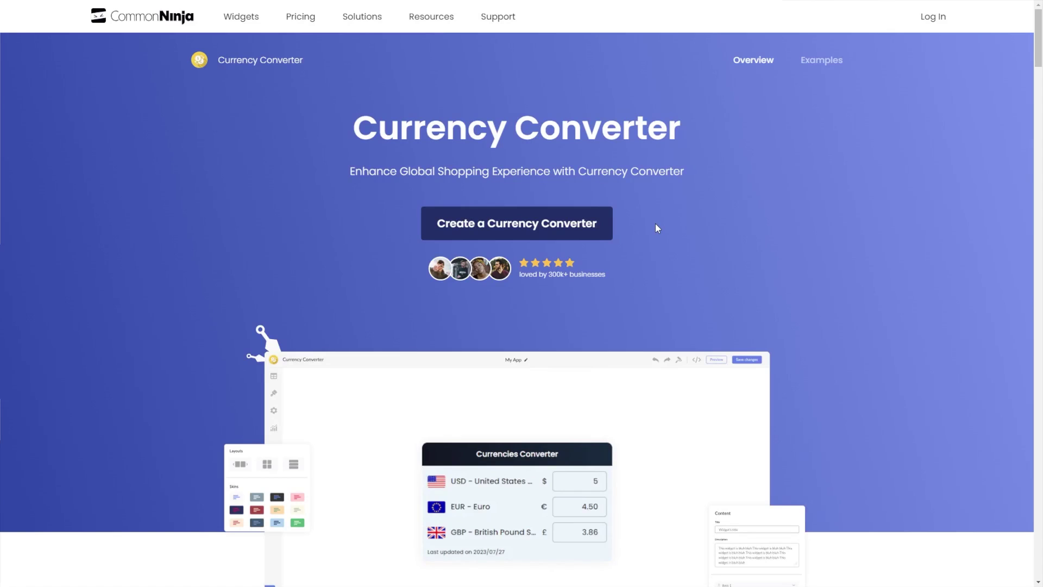
left_click(547, 233)
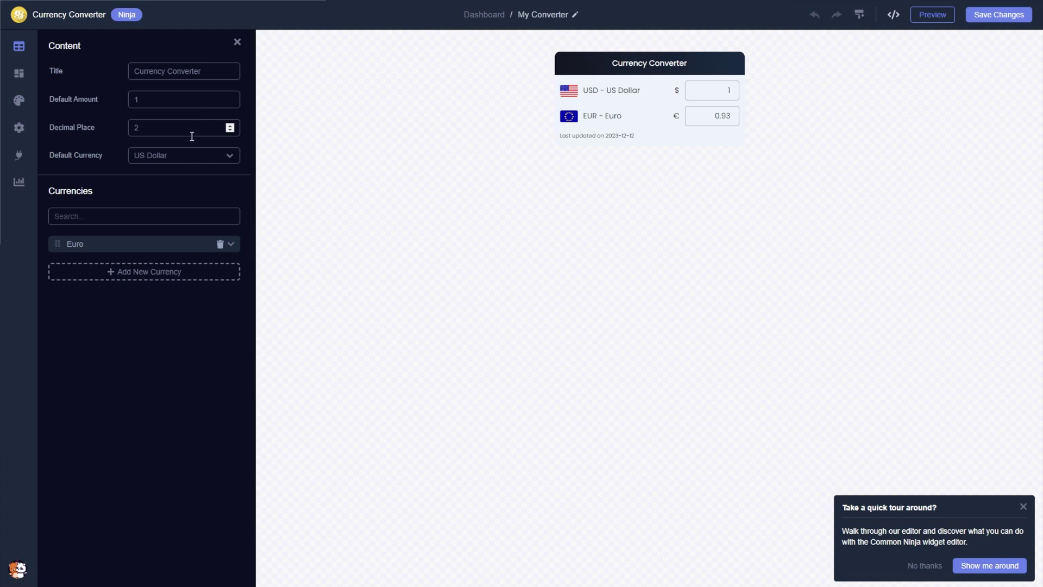
- Add a third currency row set to ALL - Albanian Lek, showing 94.49 per US dollar
left_click(151, 275)
left_click(169, 294)
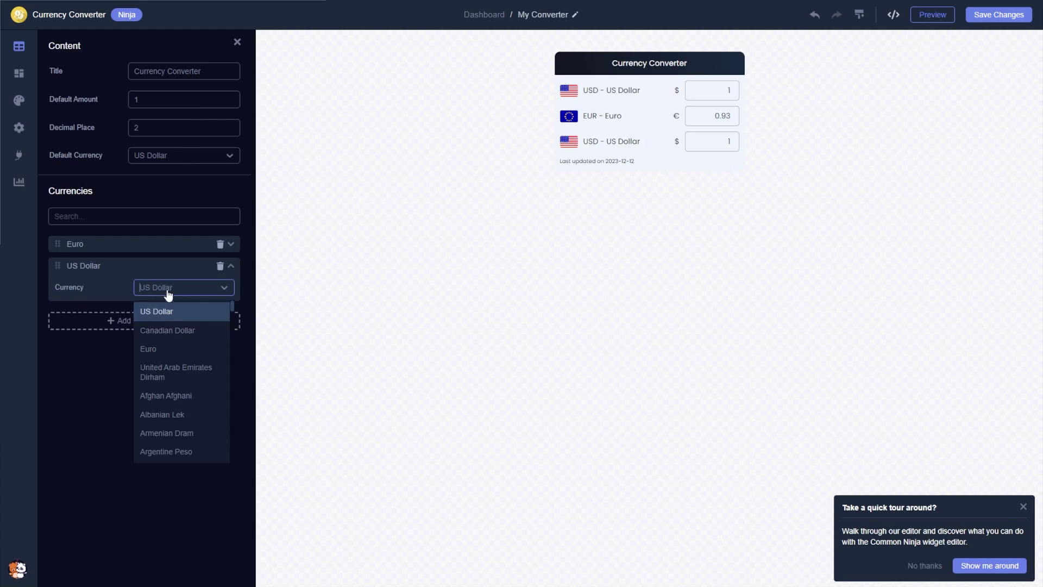
left_click(170, 418)
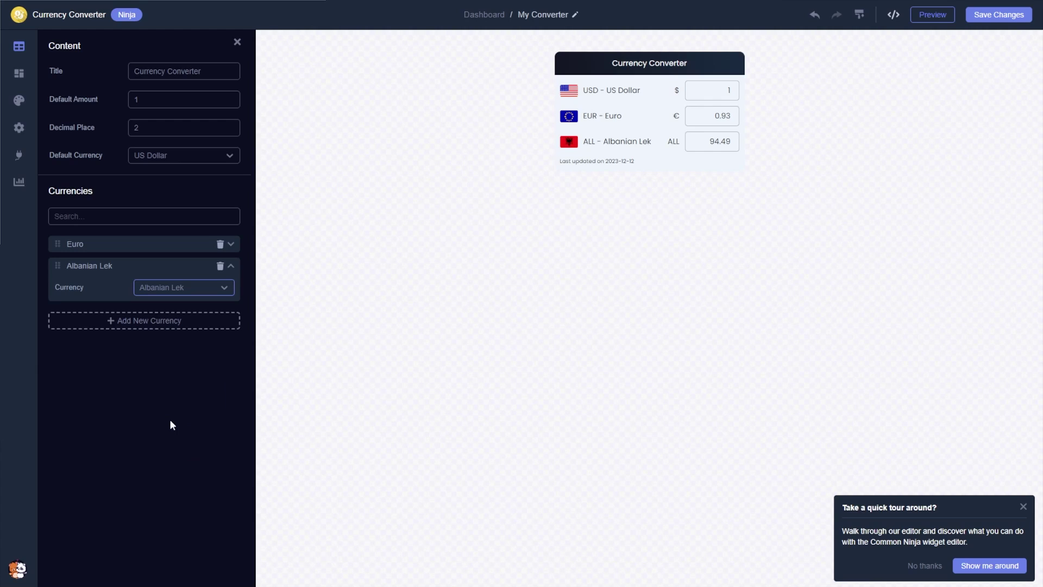
- Try the slate, light, charcoal and pink skins, then settle on the light peach skin
left_click(20, 77)
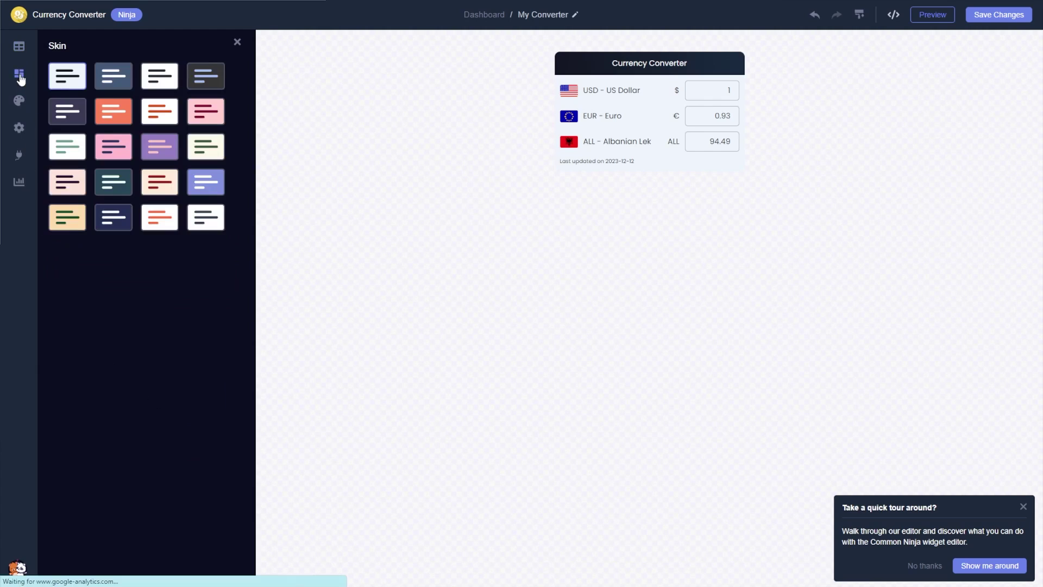
left_click(104, 80)
left_click(152, 83)
left_click(209, 84)
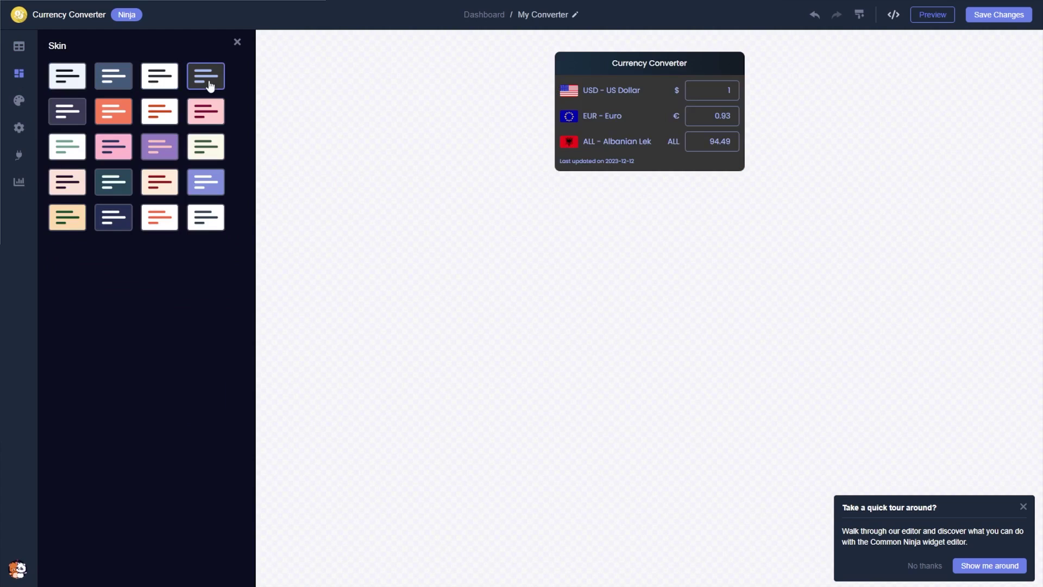
left_click(209, 114)
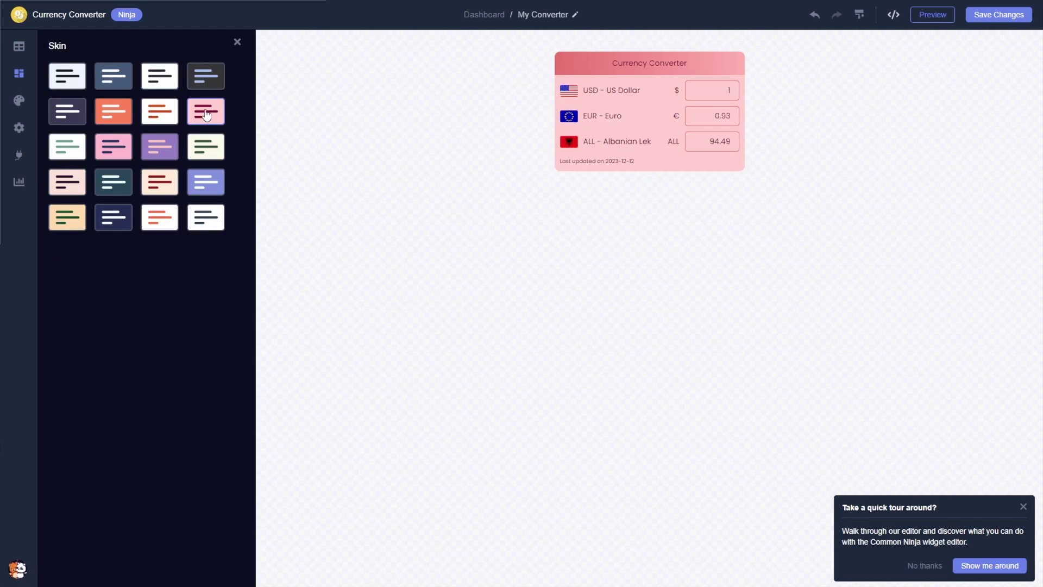
left_click(168, 114)
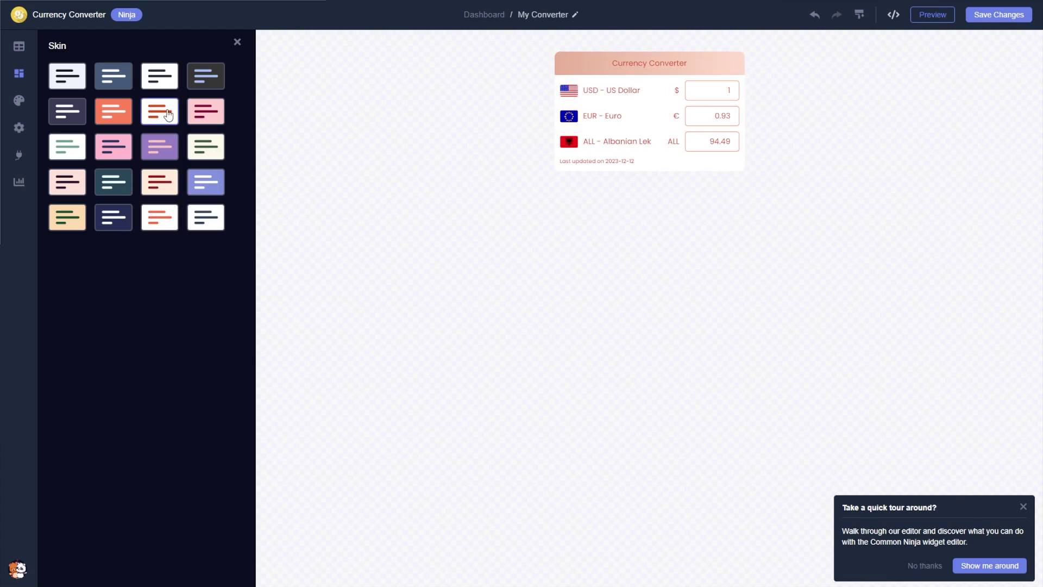
- Widen the converter to 415 and give it a white-to-lavender (C8B4D6) gradient background
left_click(19, 101)
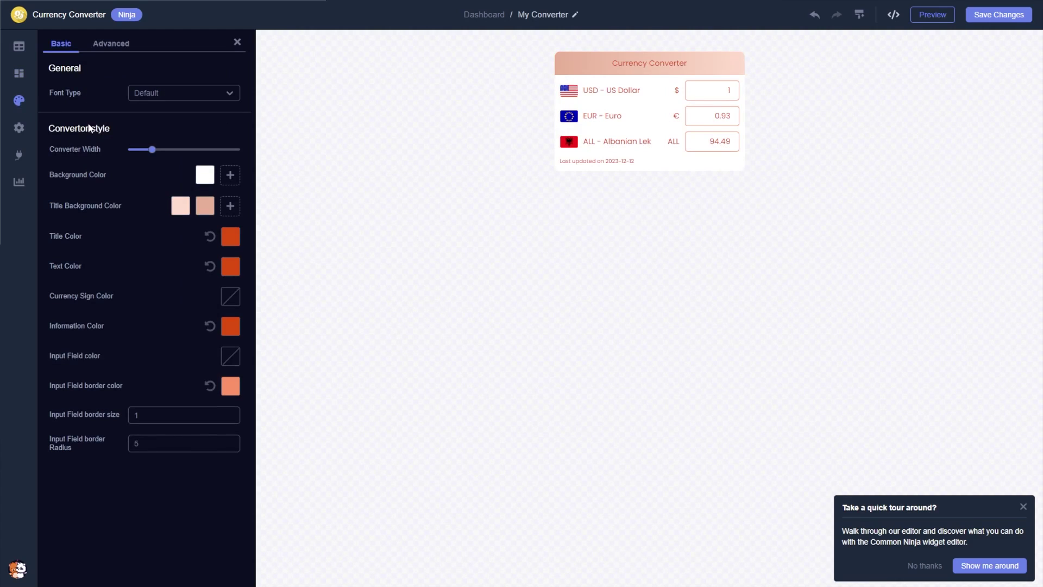
left_click_drag(151, 150, 163, 154)
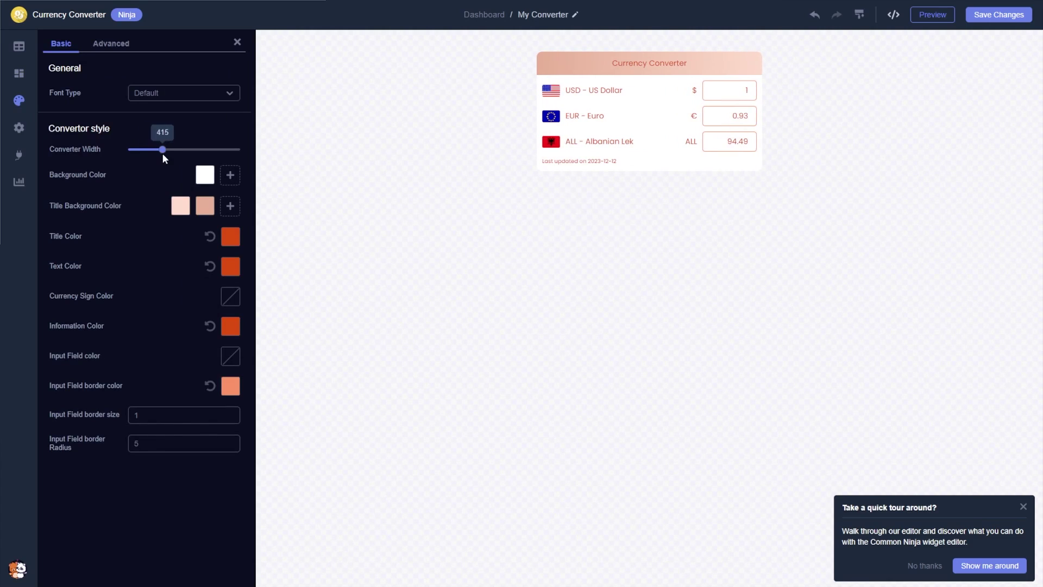
left_click(228, 179)
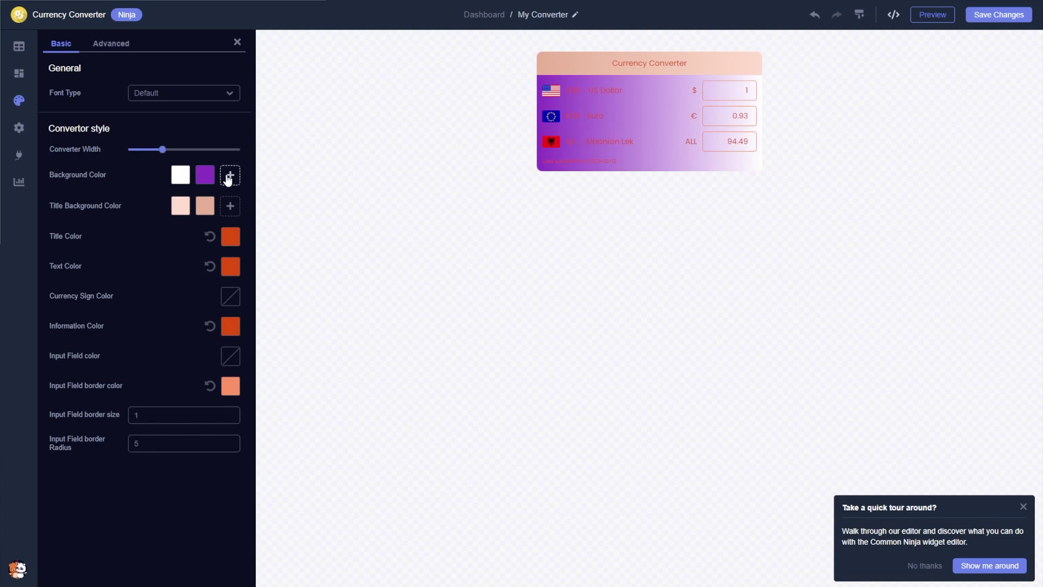
left_click(208, 178)
left_click_drag(151, 171, 94, 116)
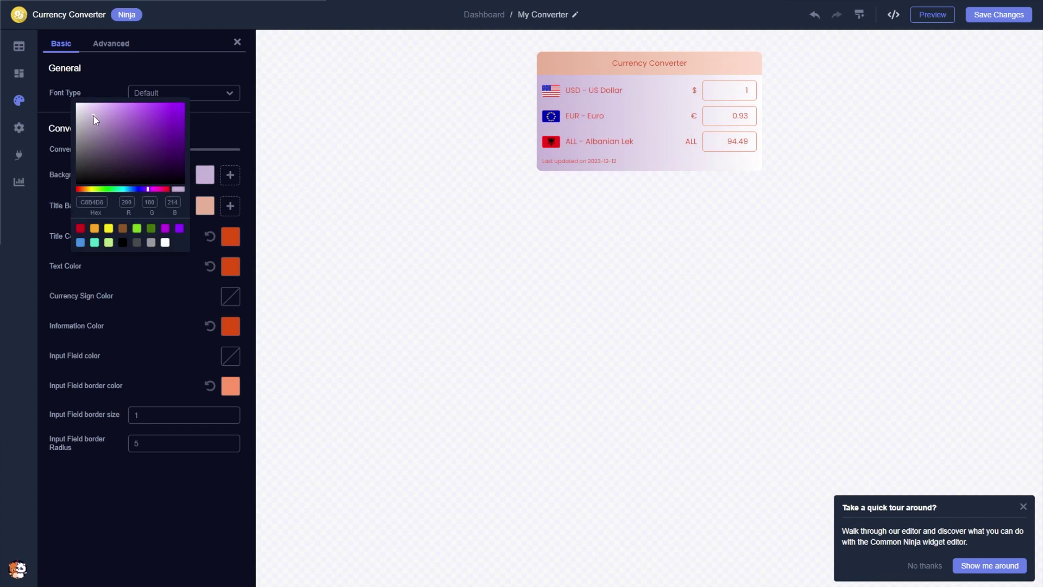
left_click(273, 167)
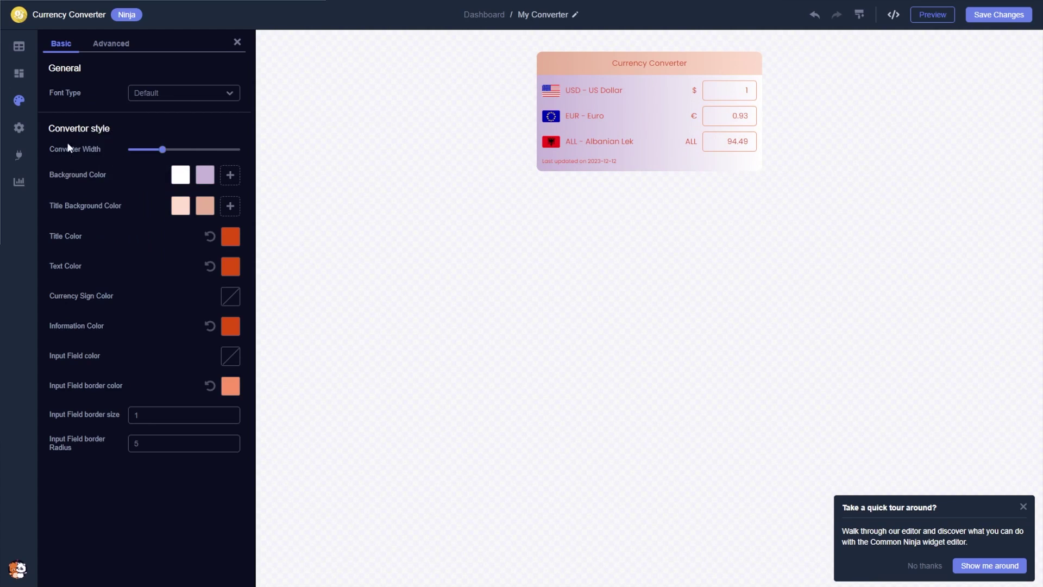
- Turn off Show title section and Show ISO in the widget's display settings
left_click(19, 128)
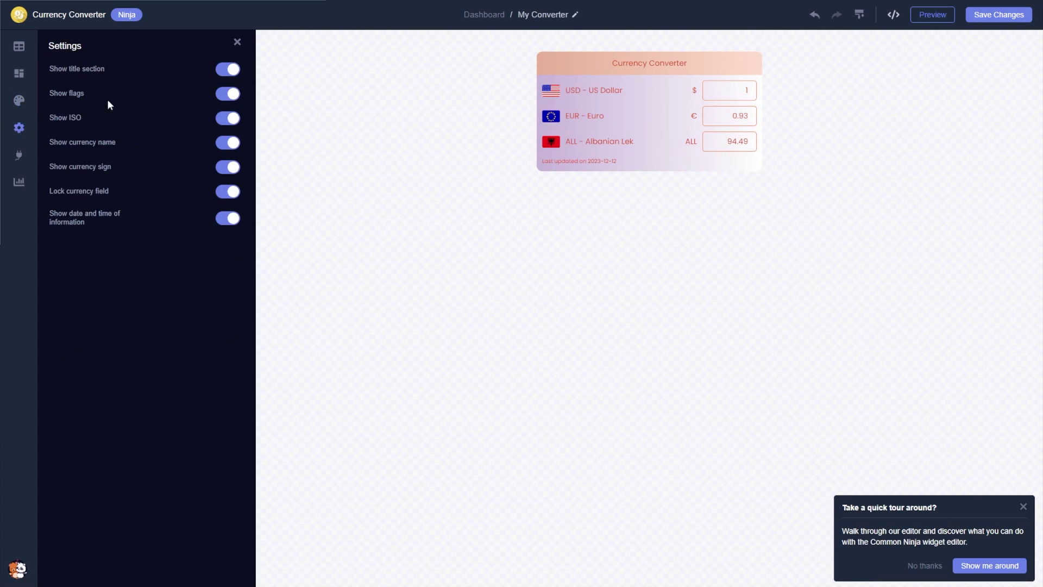
left_click(226, 71)
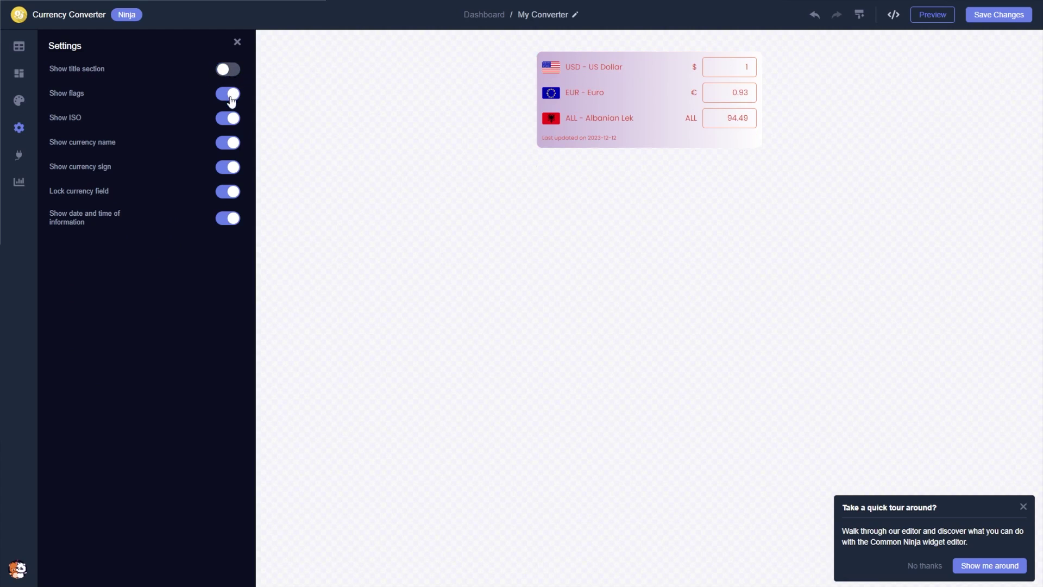
left_click(229, 125)
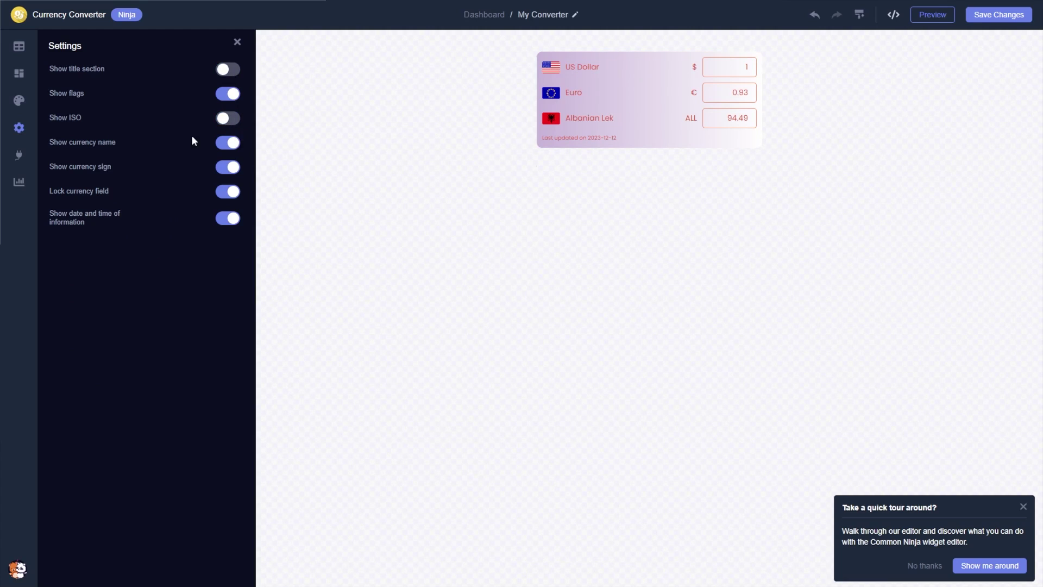
left_click(20, 156)
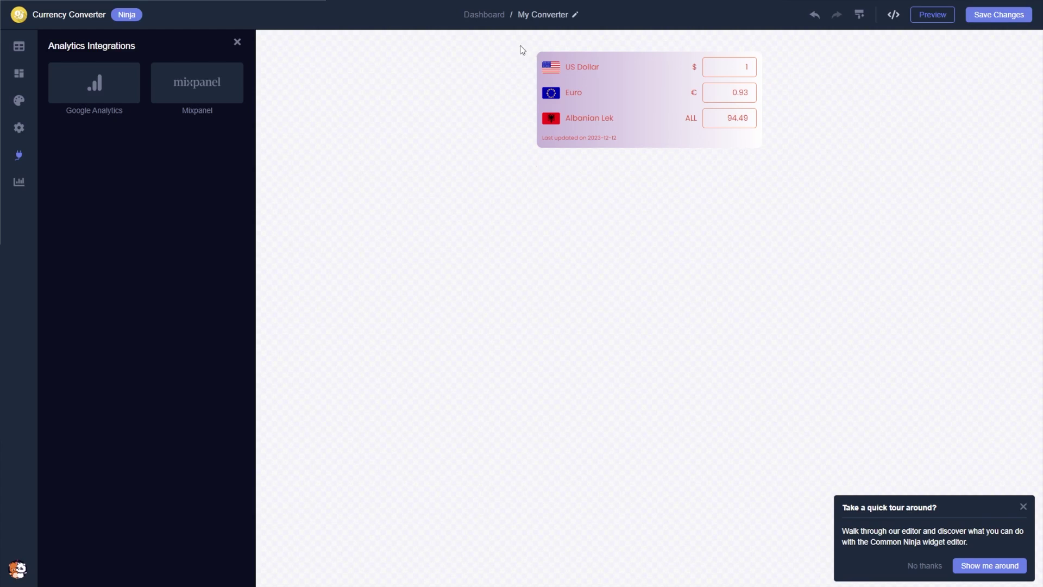
- Copy the converter's Installation Code from the My Website project's widget list
left_click(487, 19)
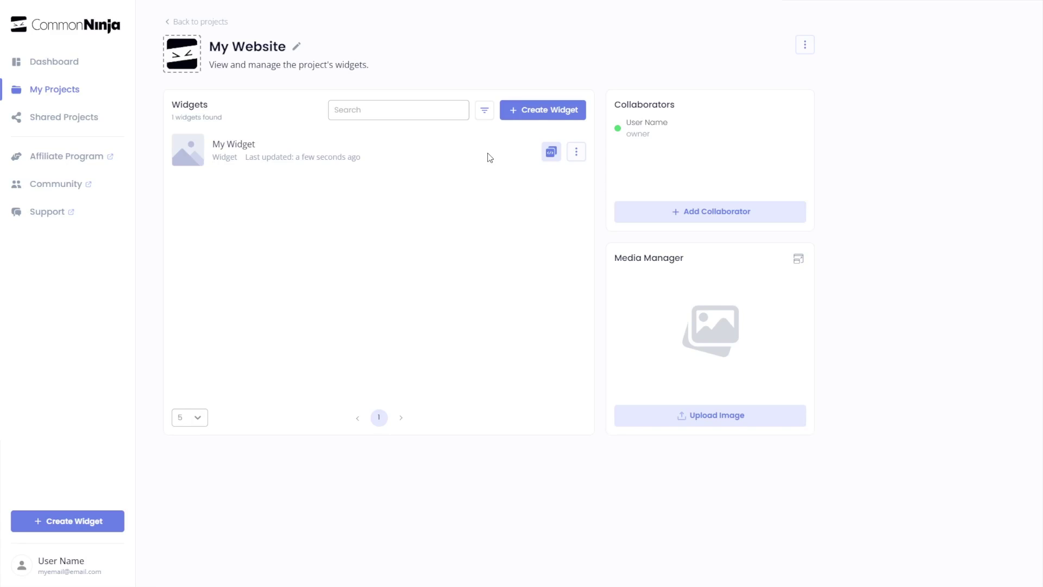
left_click(553, 154)
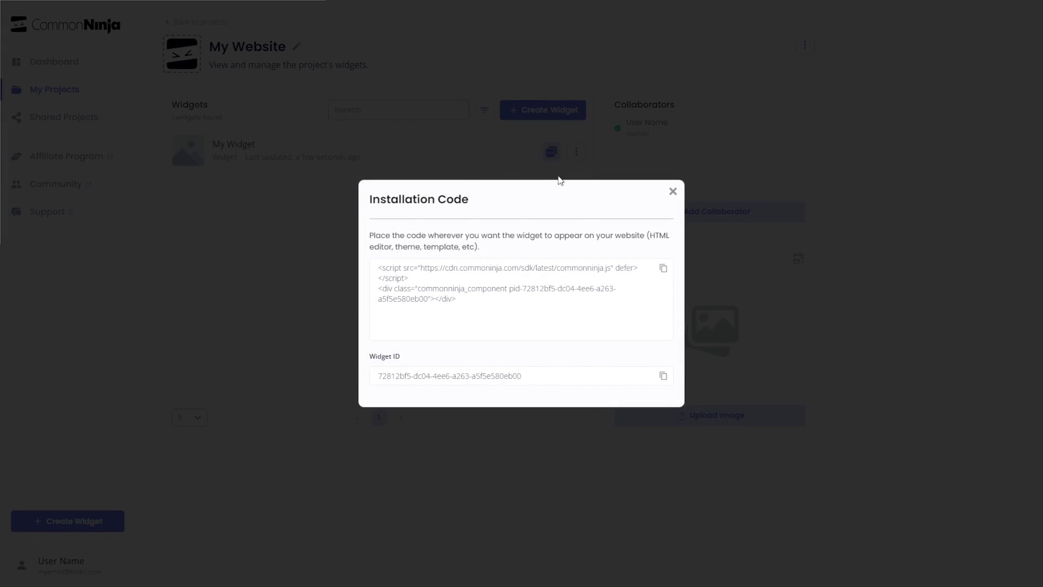
left_click(663, 269)
left_click(673, 192)
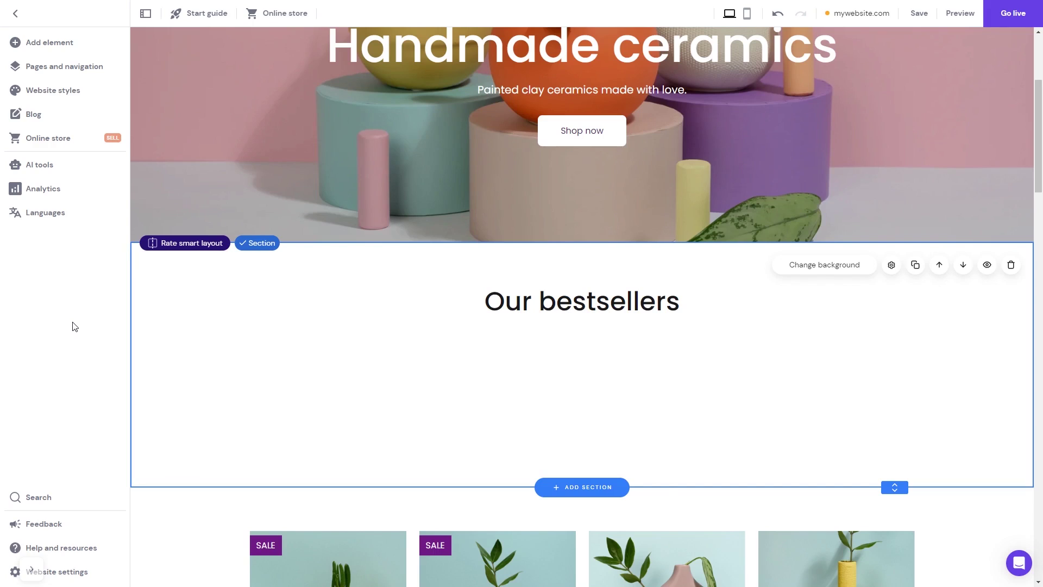
- Place an Embed code element under Our bestsellers, shift it left, and stretch it taller
left_click(58, 51)
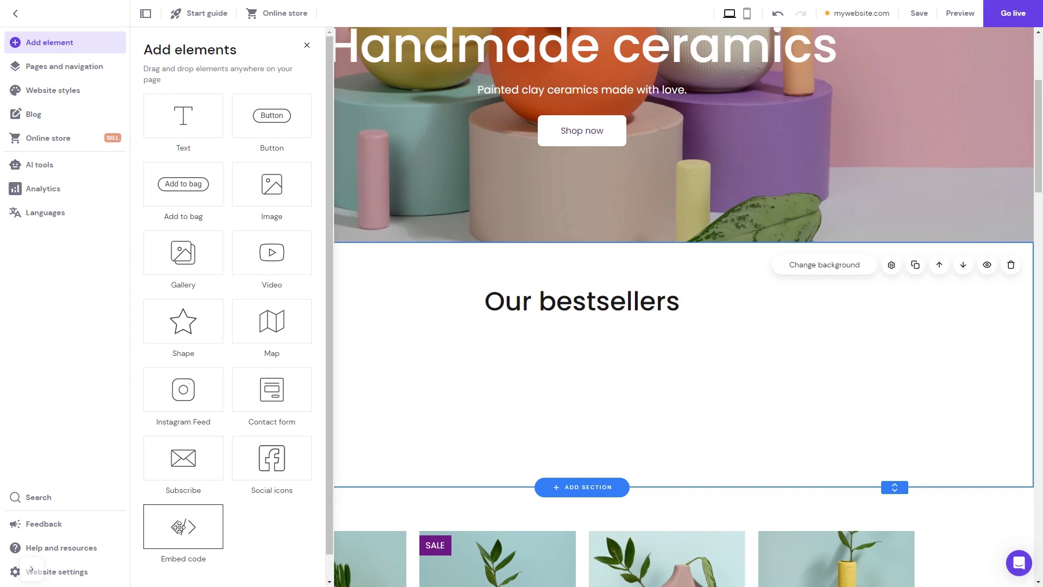
left_click_drag(180, 527, 590, 387)
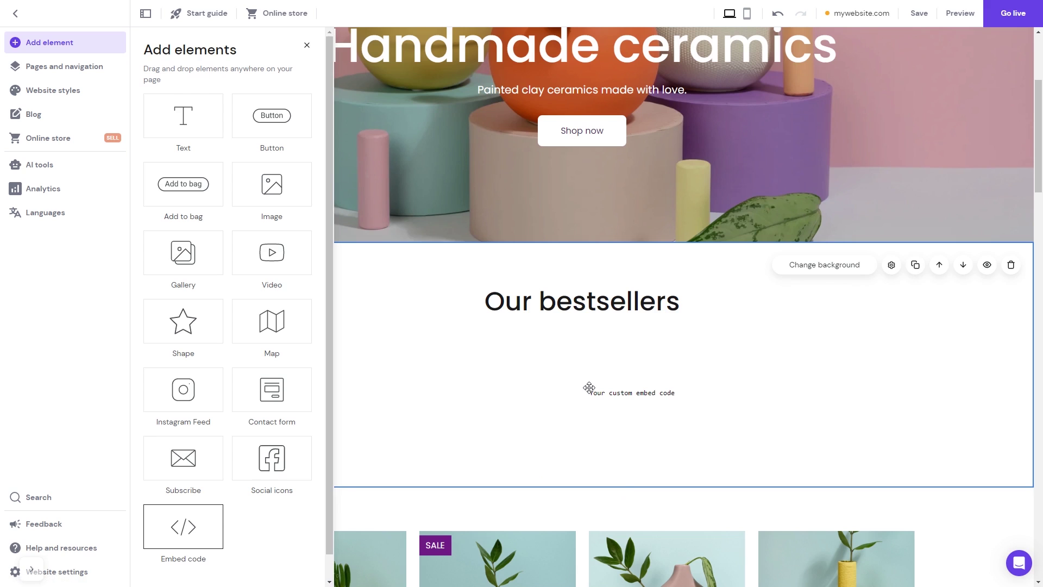
left_click_drag(625, 389, 305, 399)
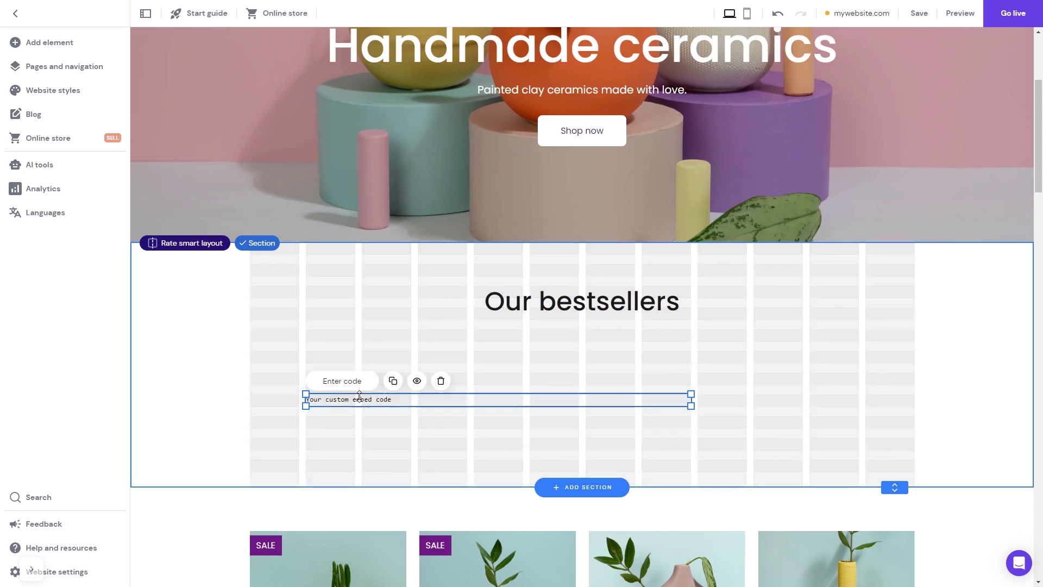
left_click_drag(445, 392, 470, 327)
left_click_drag(475, 405, 477, 472)
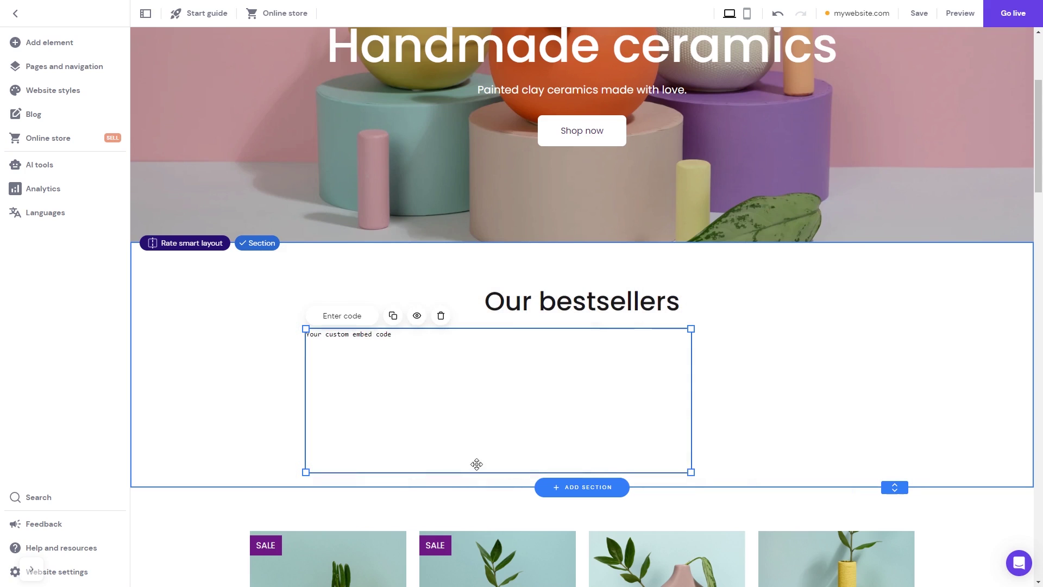
- Replace the embed element's placeholder code with the pasted Common Ninja installation code
left_click(350, 318)
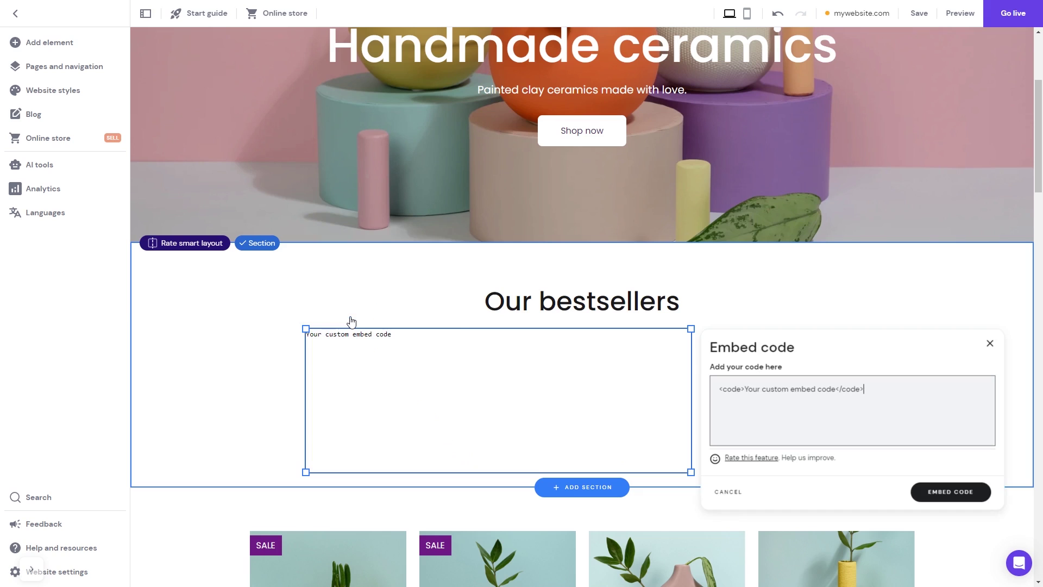
triple_click(742, 391)
key("ctrl+v")
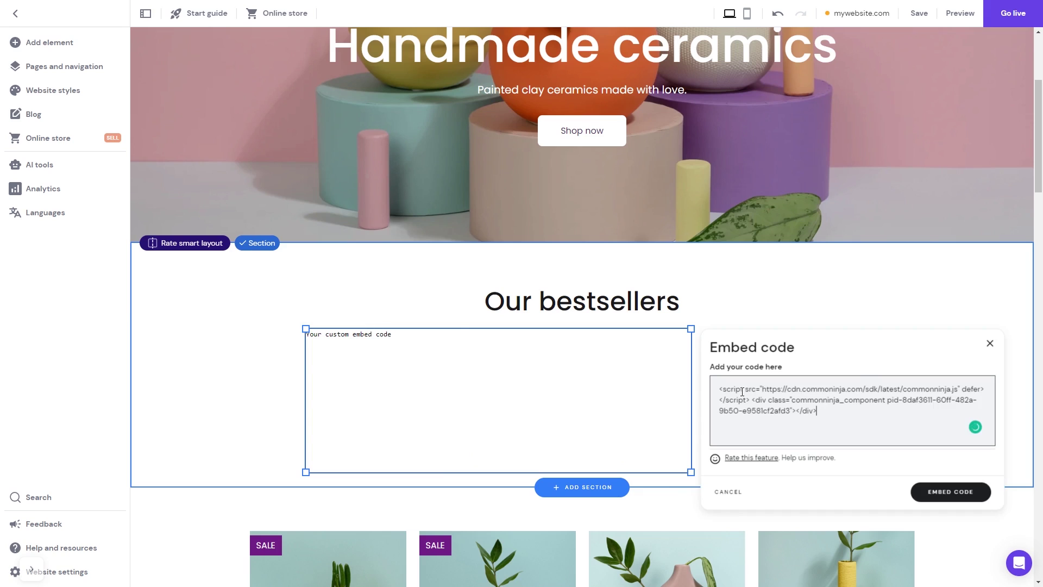
left_click(939, 495)
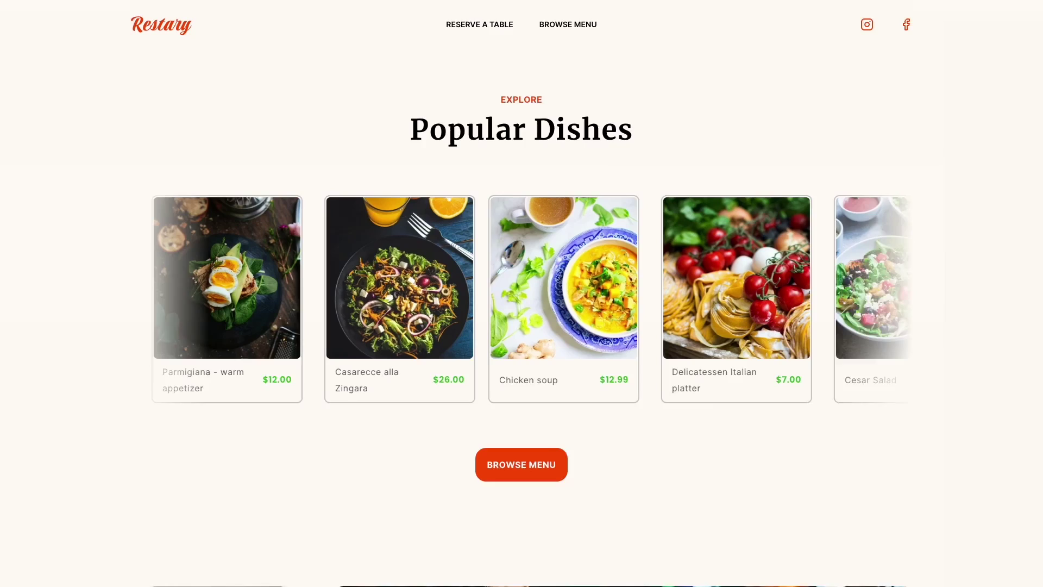
- Scroll down to the Nika coaching site's embedded Price calculator beside Focus Areas
scroll(522, 304, "down", 5)
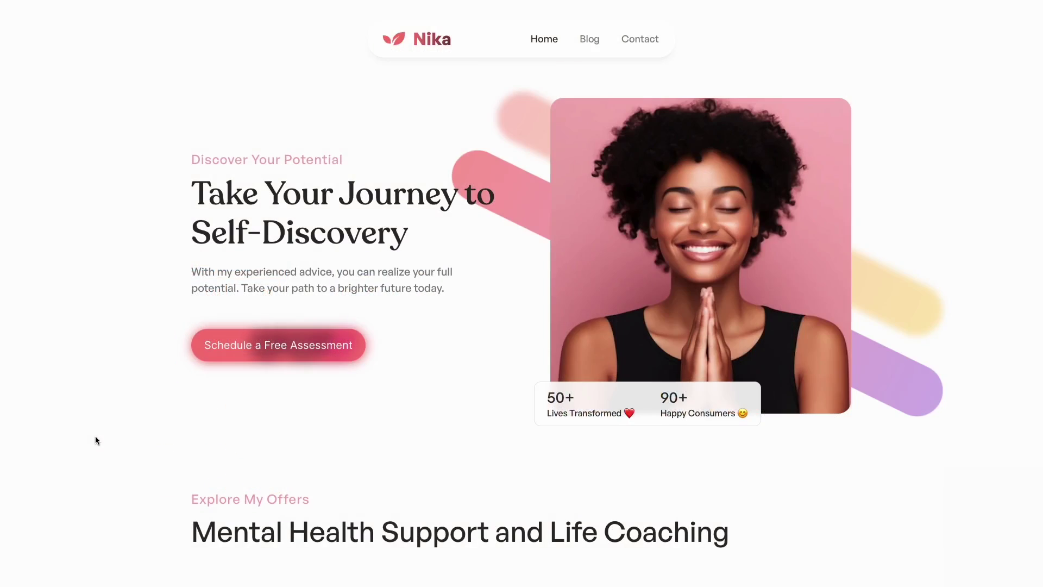
scroll(95, 440, "down", 7)
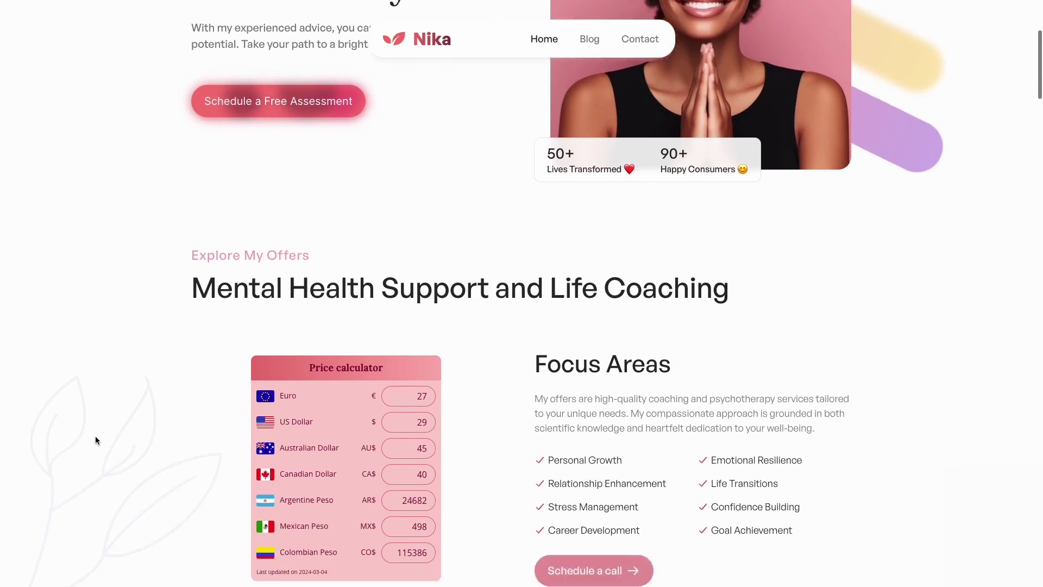